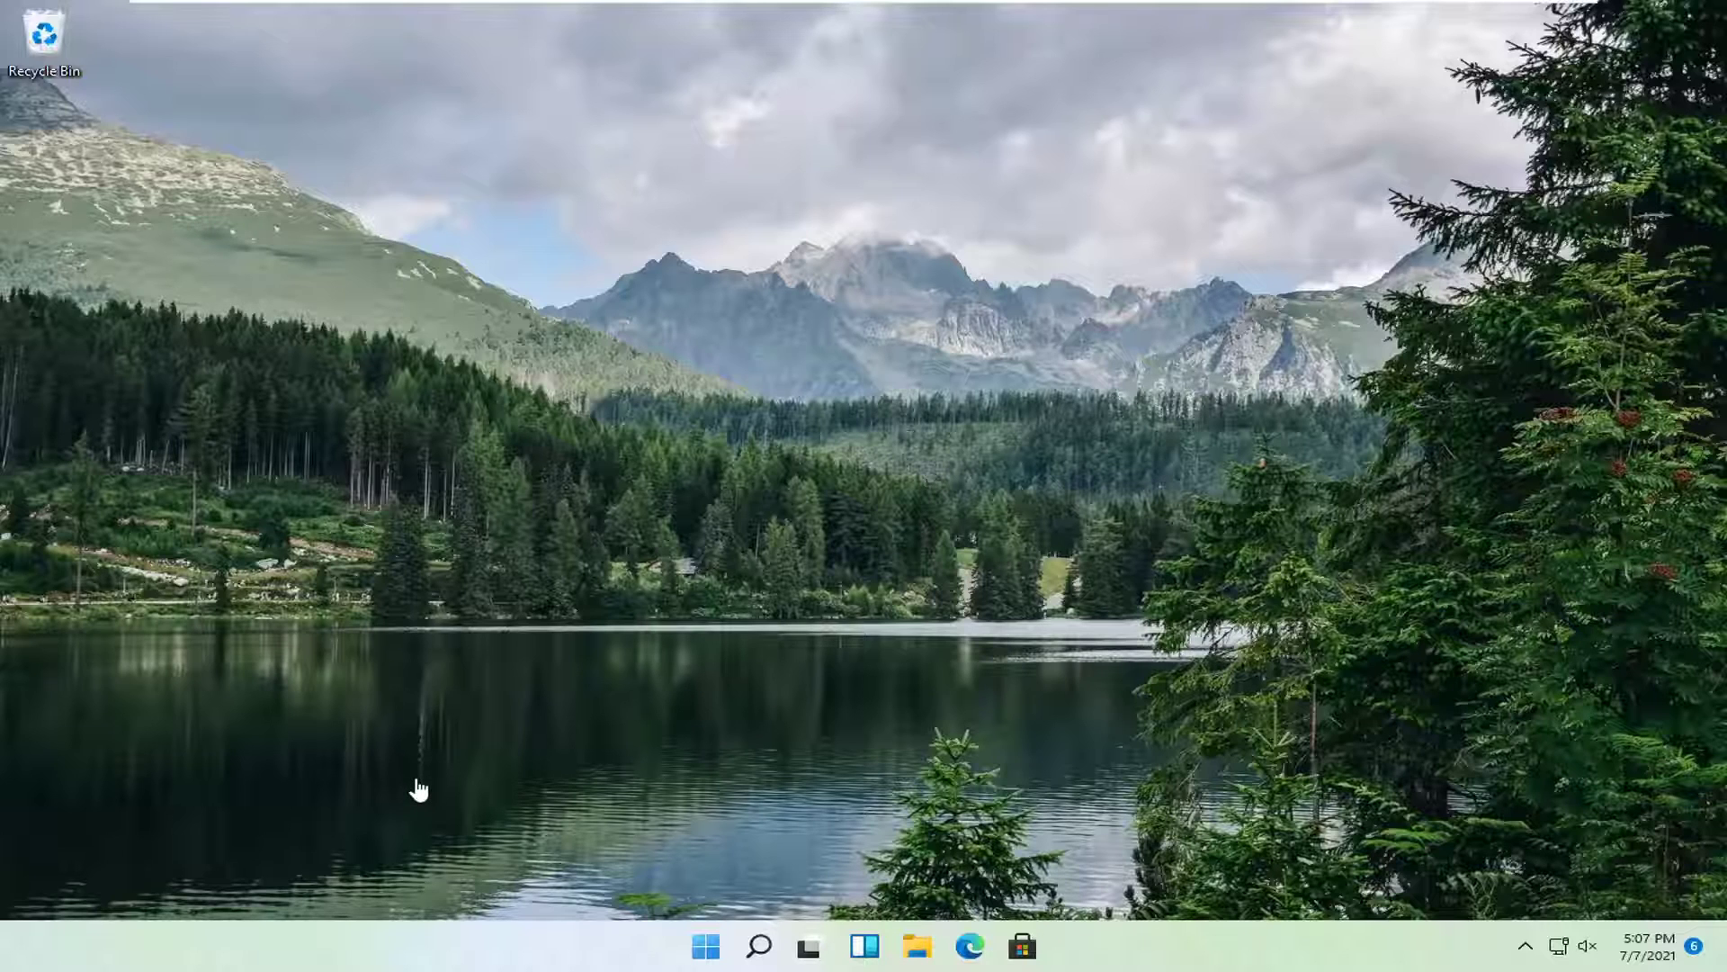
Open the Settings app from the Start button's quick-access menu.
{"action": "right_click", "coordinate": [702, 950]}
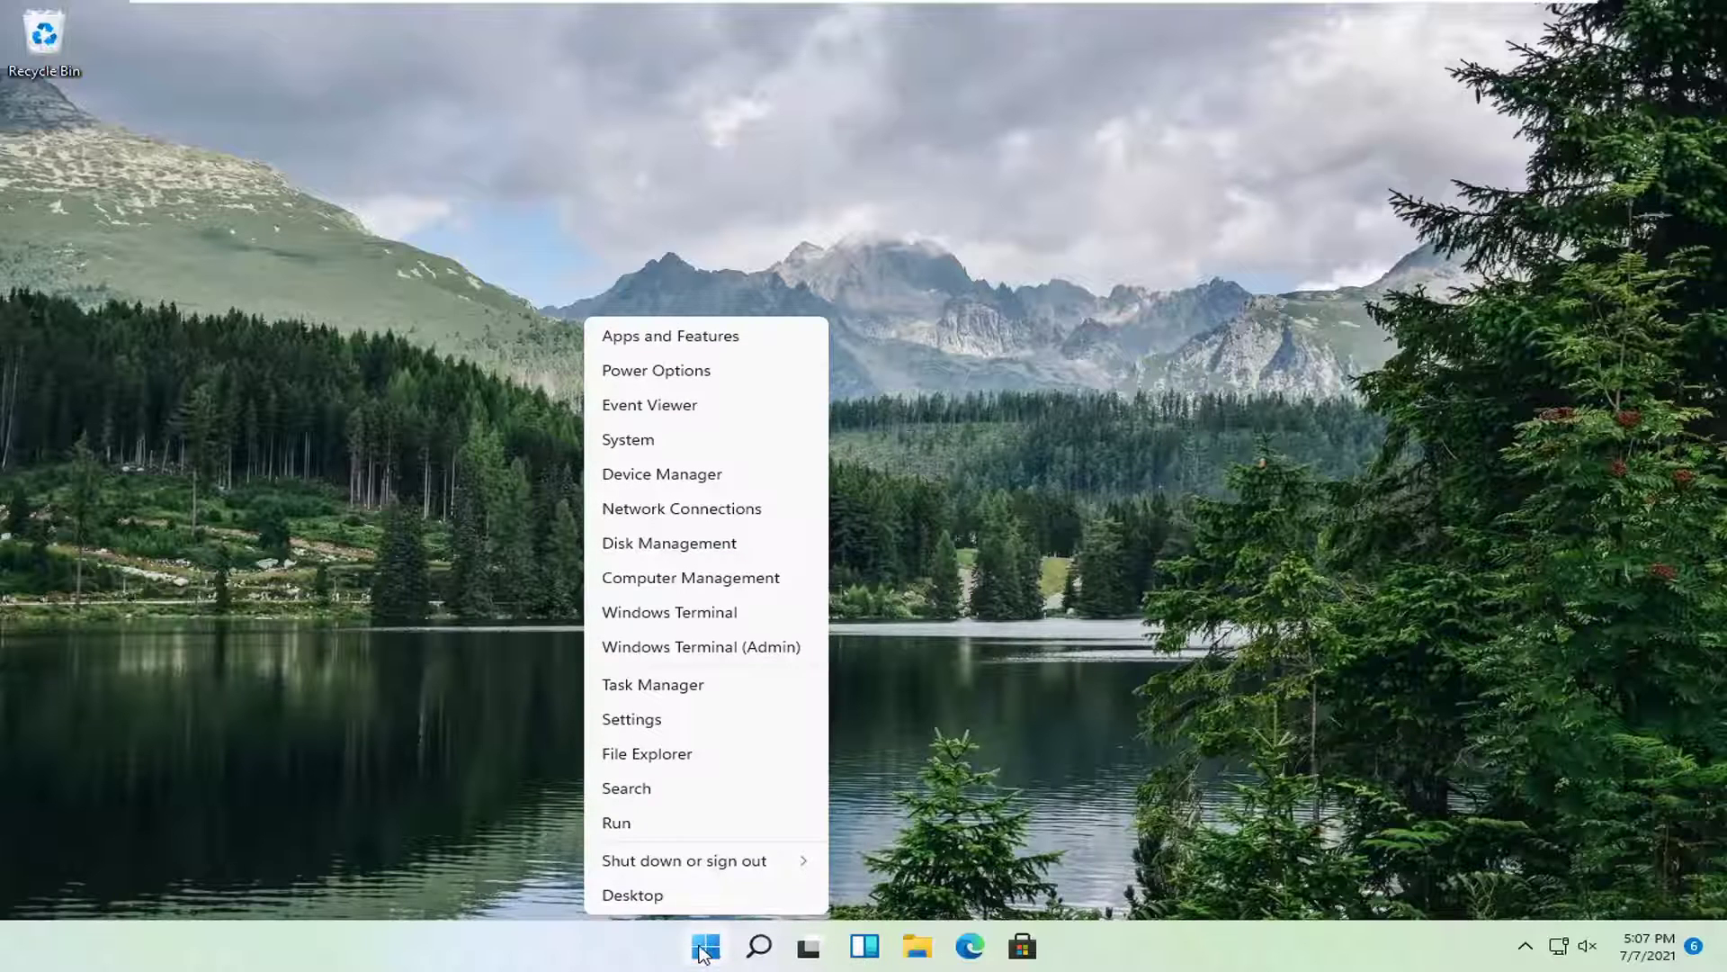
{"action": "left_click", "coordinate": [629, 723]}
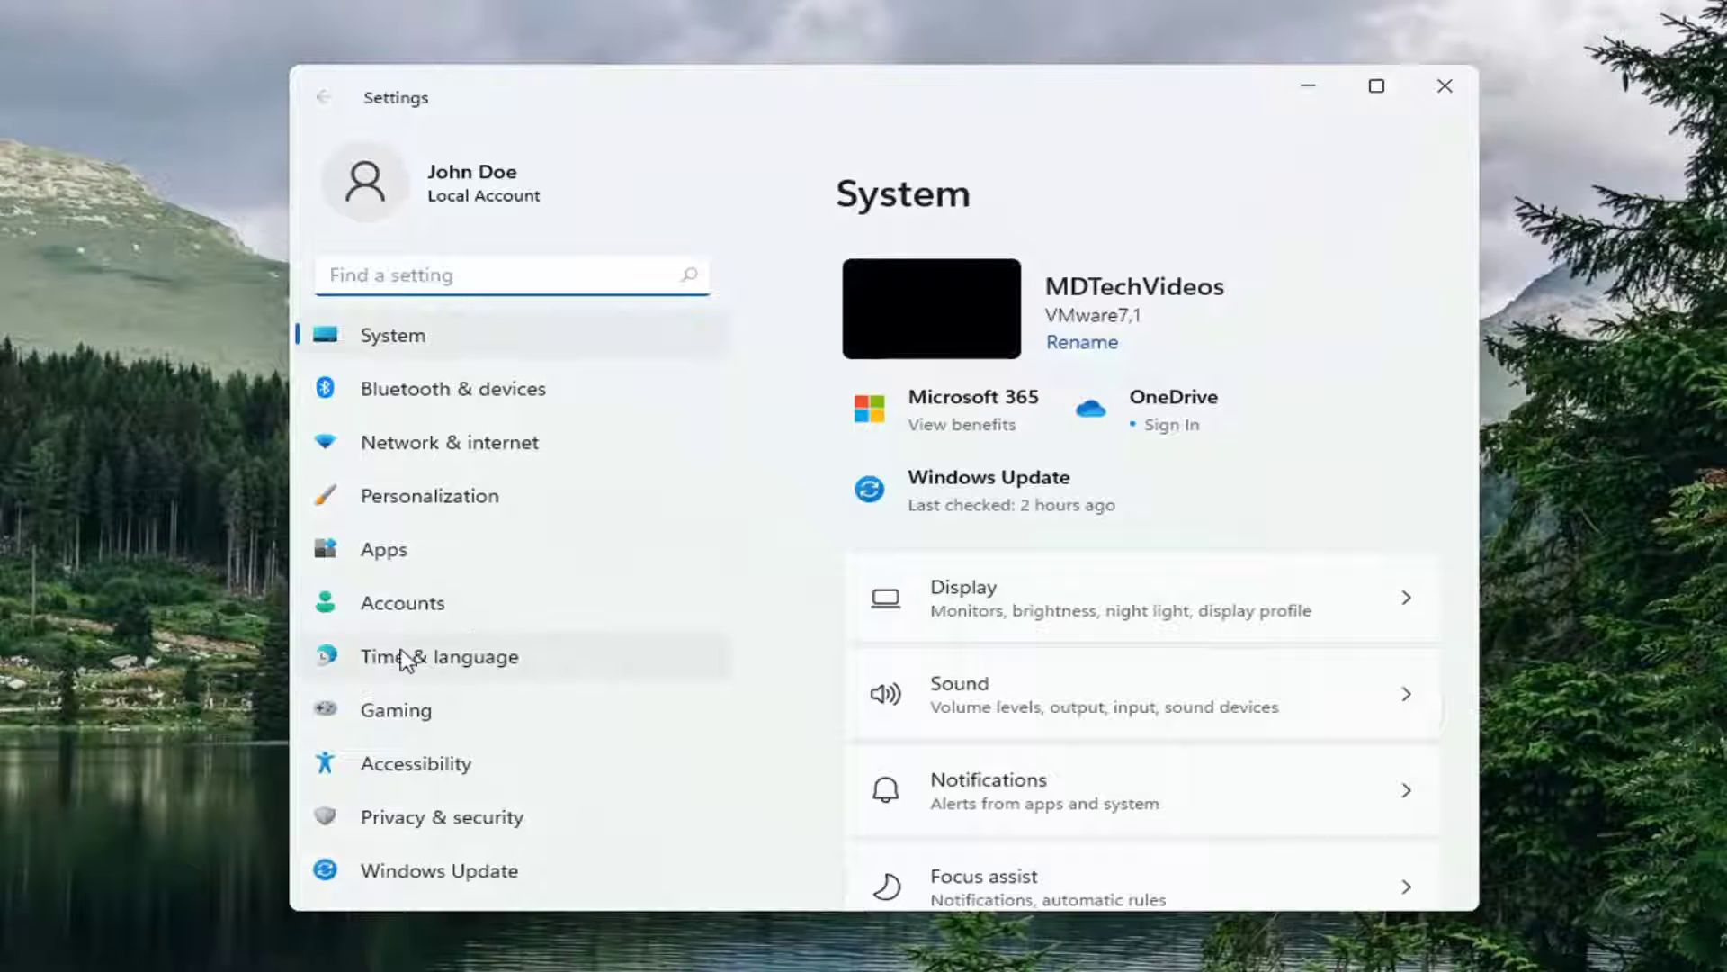
Go to Accounts and open the Family & other users page.
{"action": "left_click", "coordinate": [428, 619]}
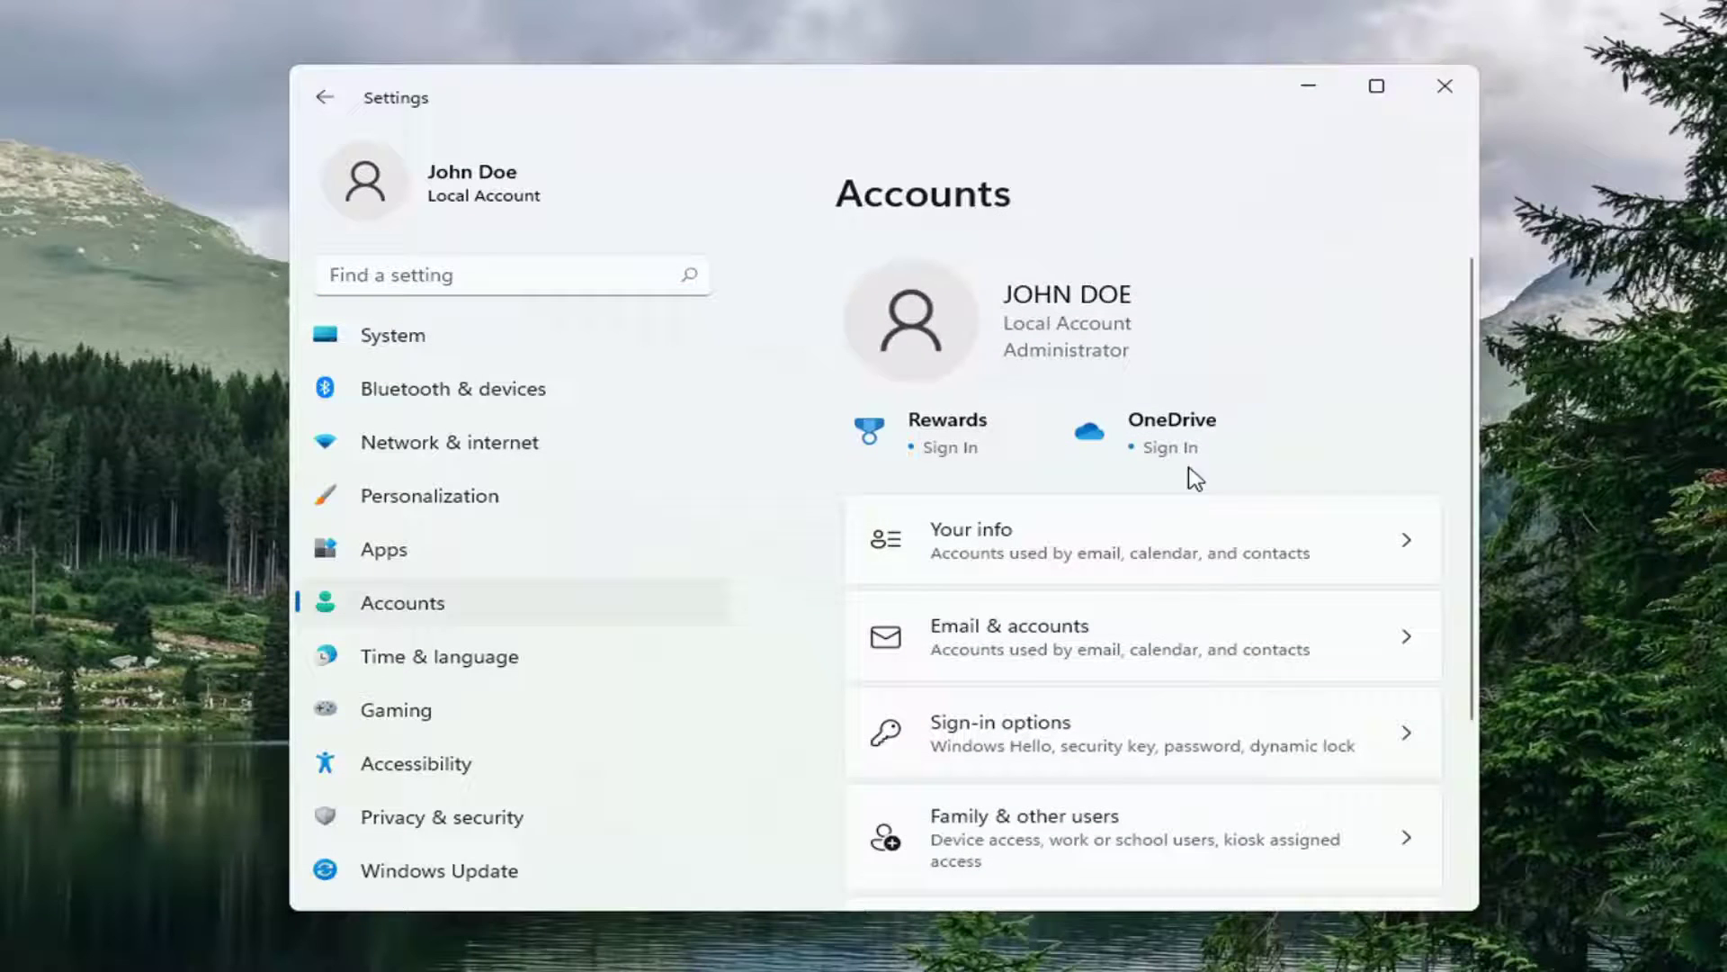
{"action": "scroll", "coordinate": [1171, 554], "scroll_direction": "down", "scroll_amount": 2}
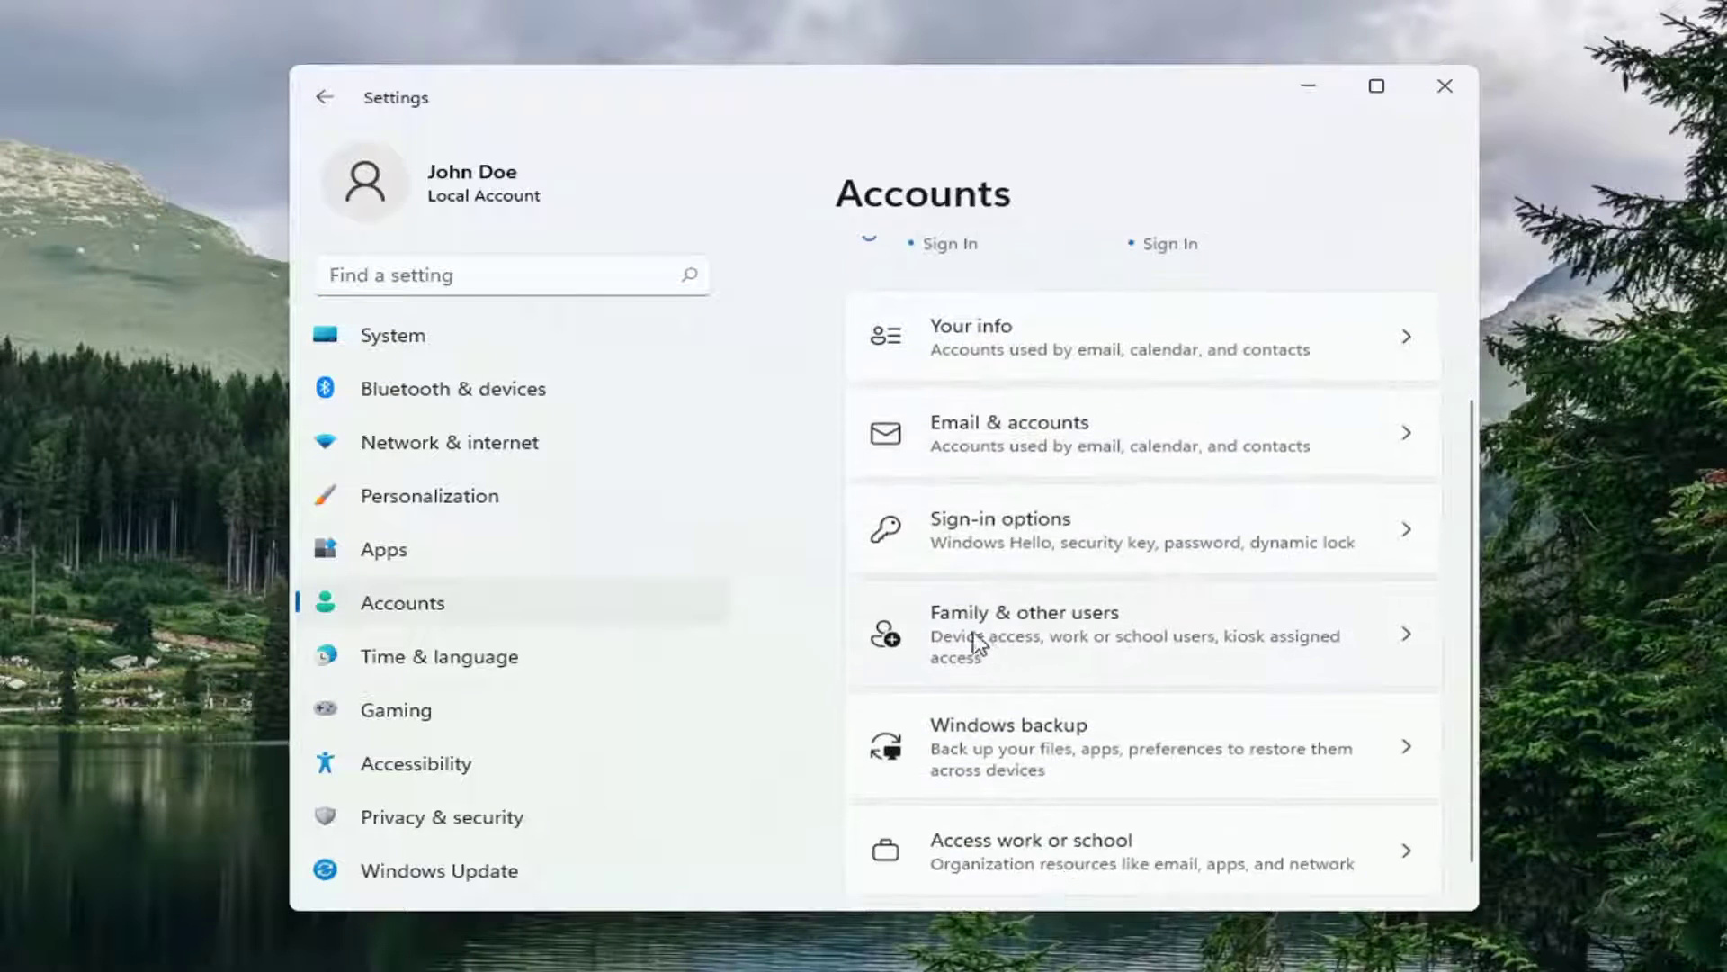
{"action": "left_click", "coordinate": [1033, 633]}
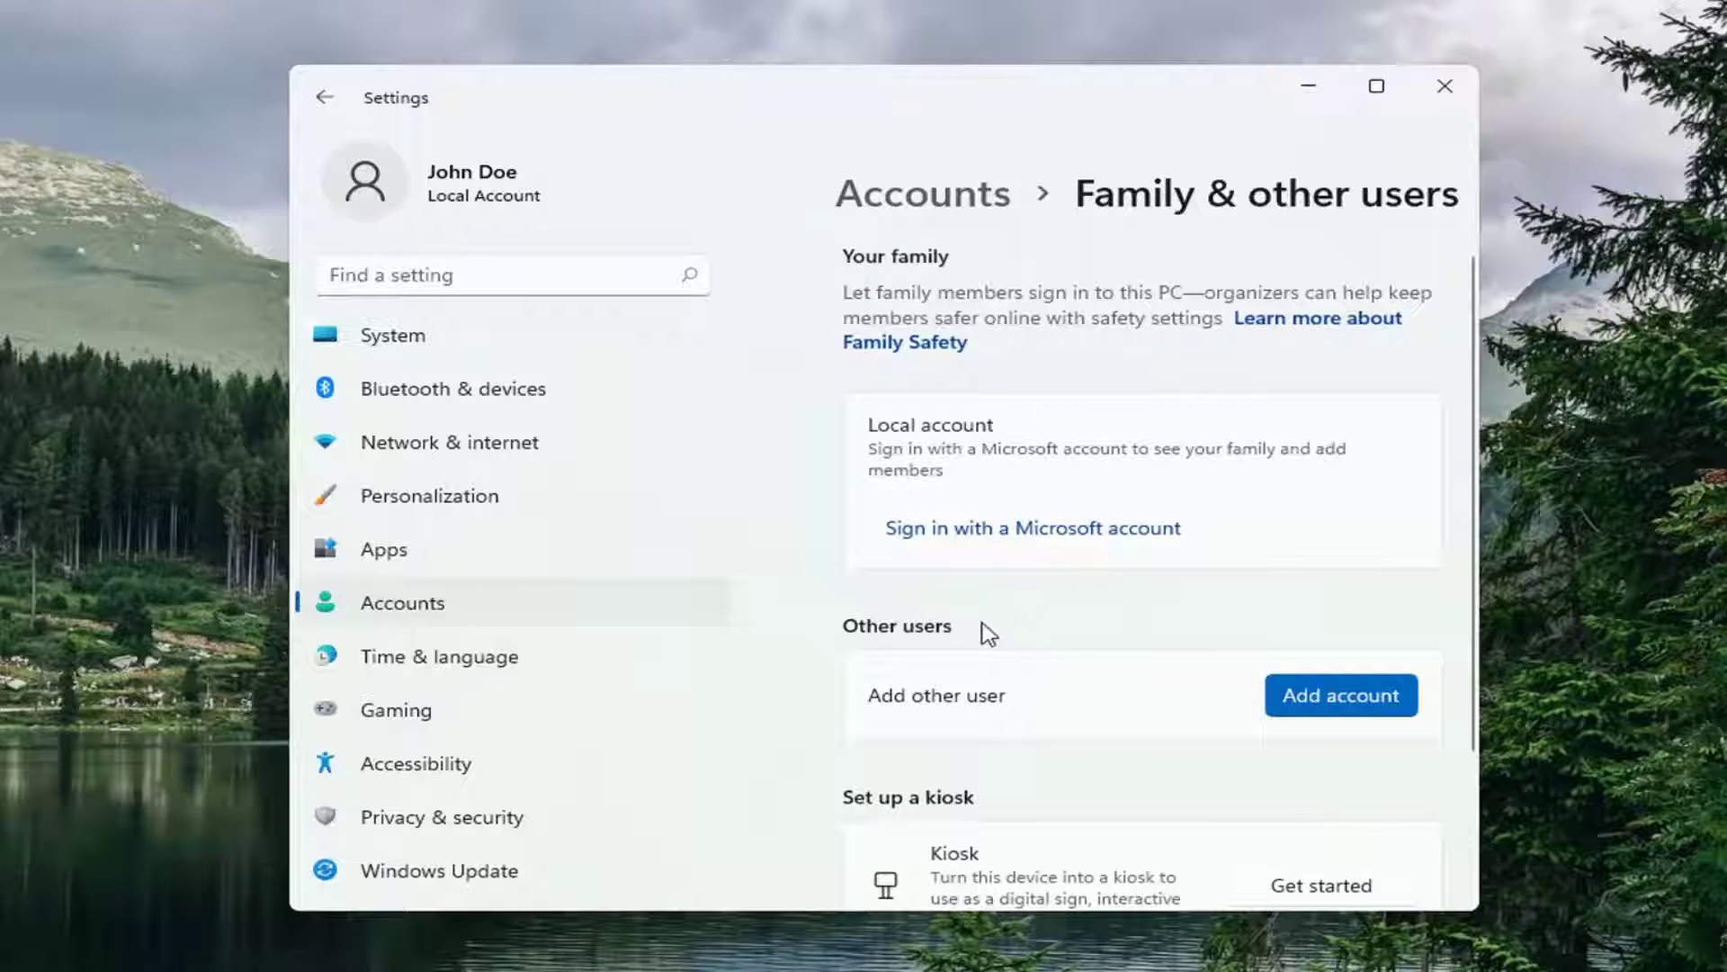
{"action": "scroll", "coordinate": [998, 635], "scroll_direction": "down", "scroll_amount": 1}
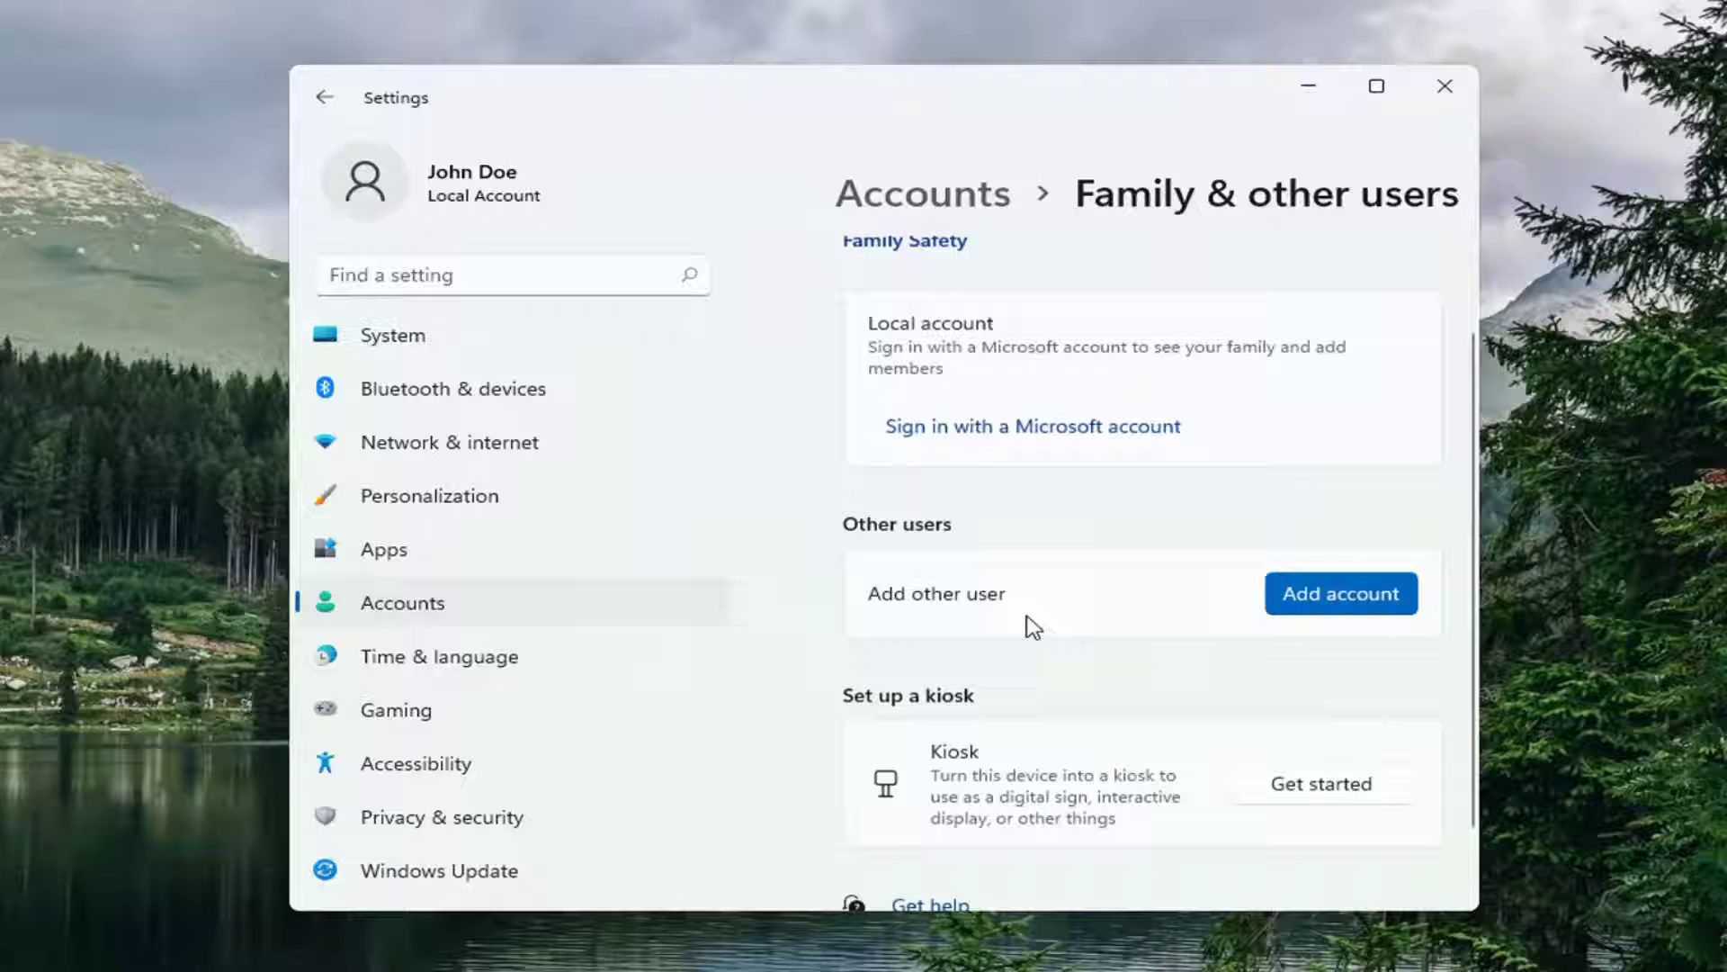
Add another user and choose 'I don't have this person's sign-in information'.
{"action": "left_click", "coordinate": [1327, 607]}
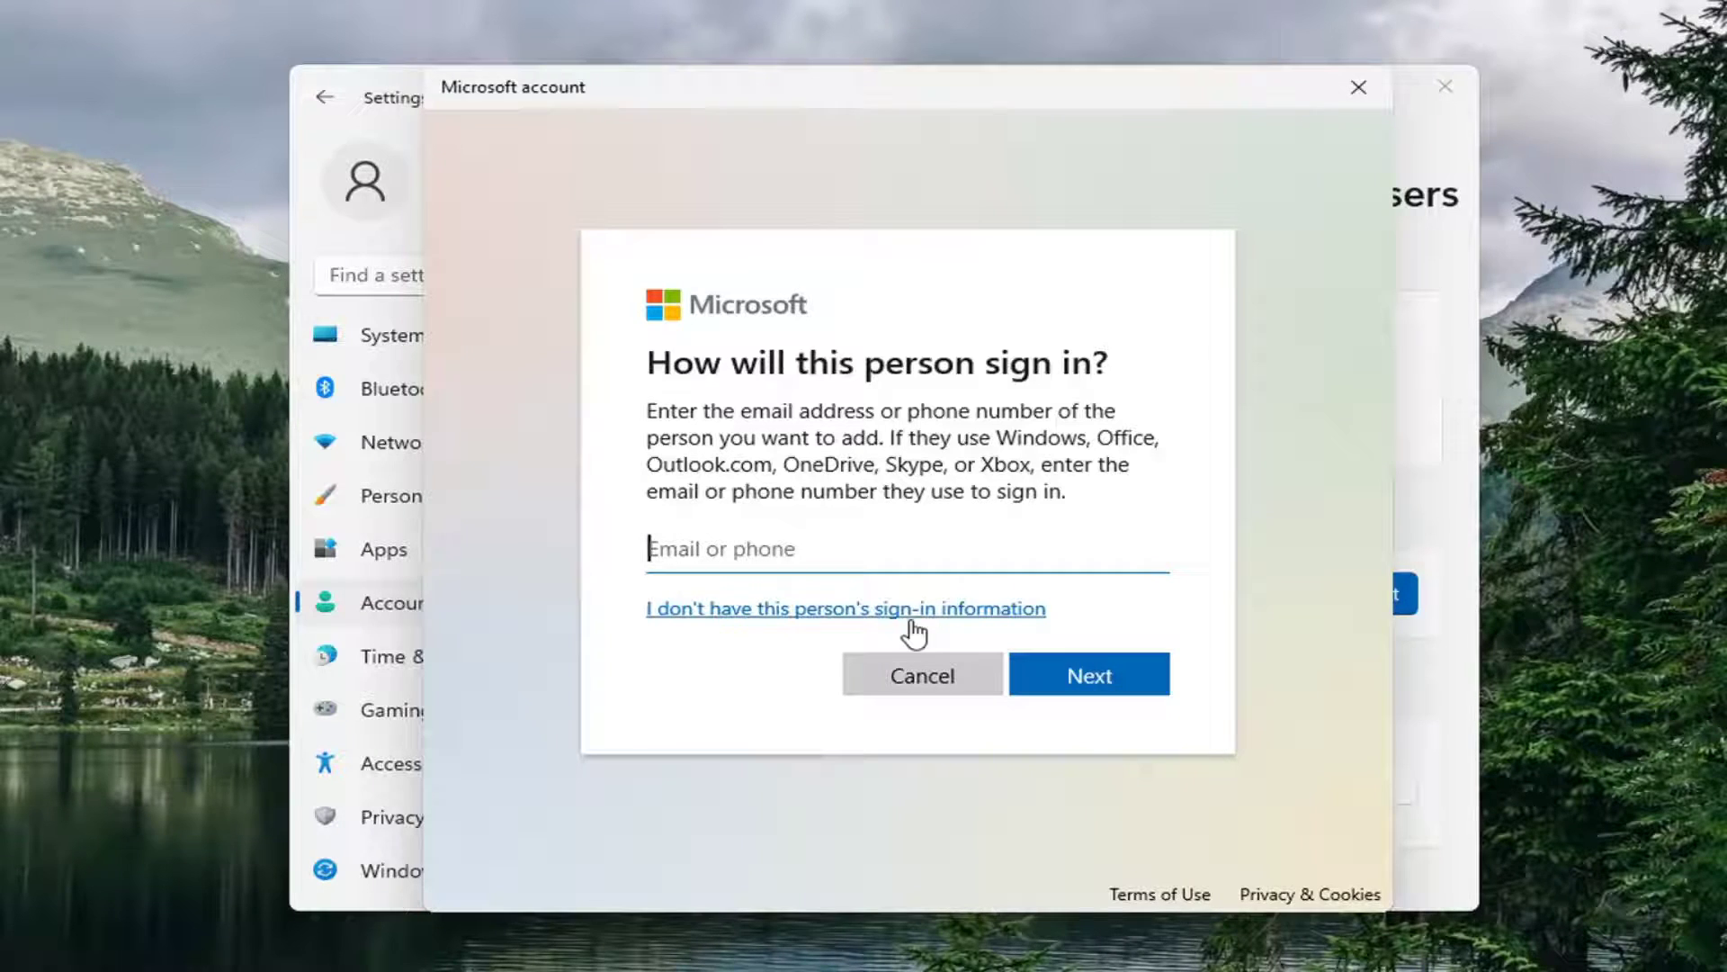
{"action": "left_click", "coordinate": [959, 615]}
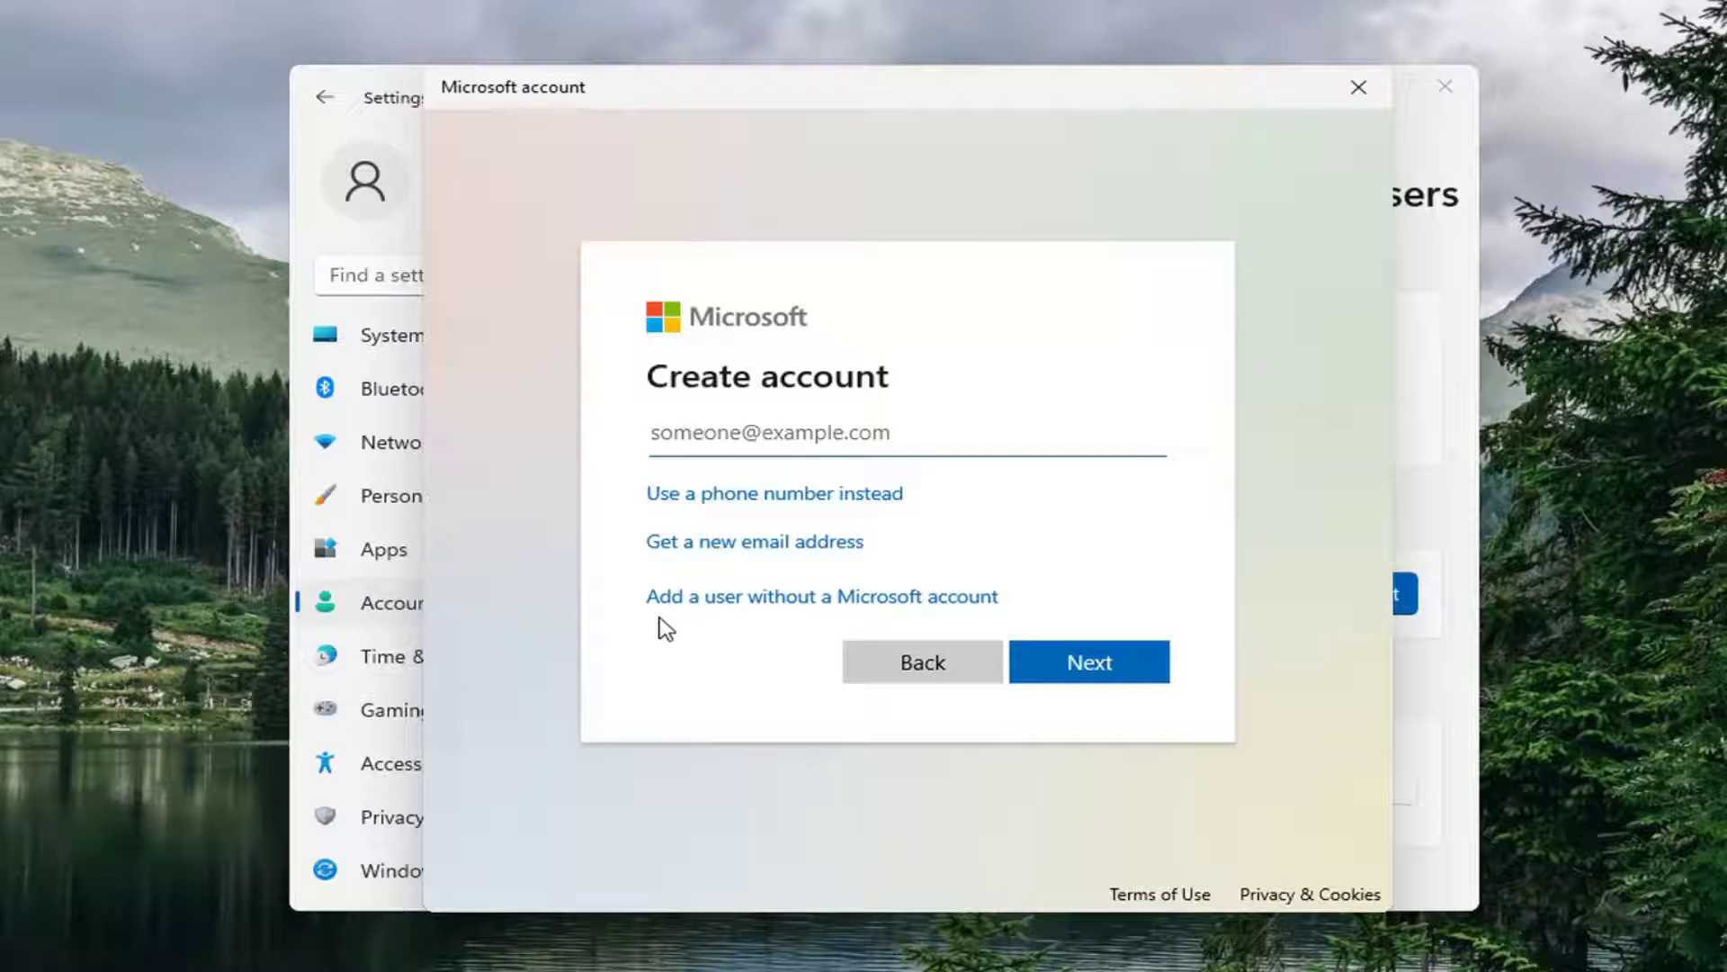
Choose to add a user without a Microsoft account, with user name 'Whatever' and blank passwords.
{"action": "left_click", "coordinate": [930, 603]}
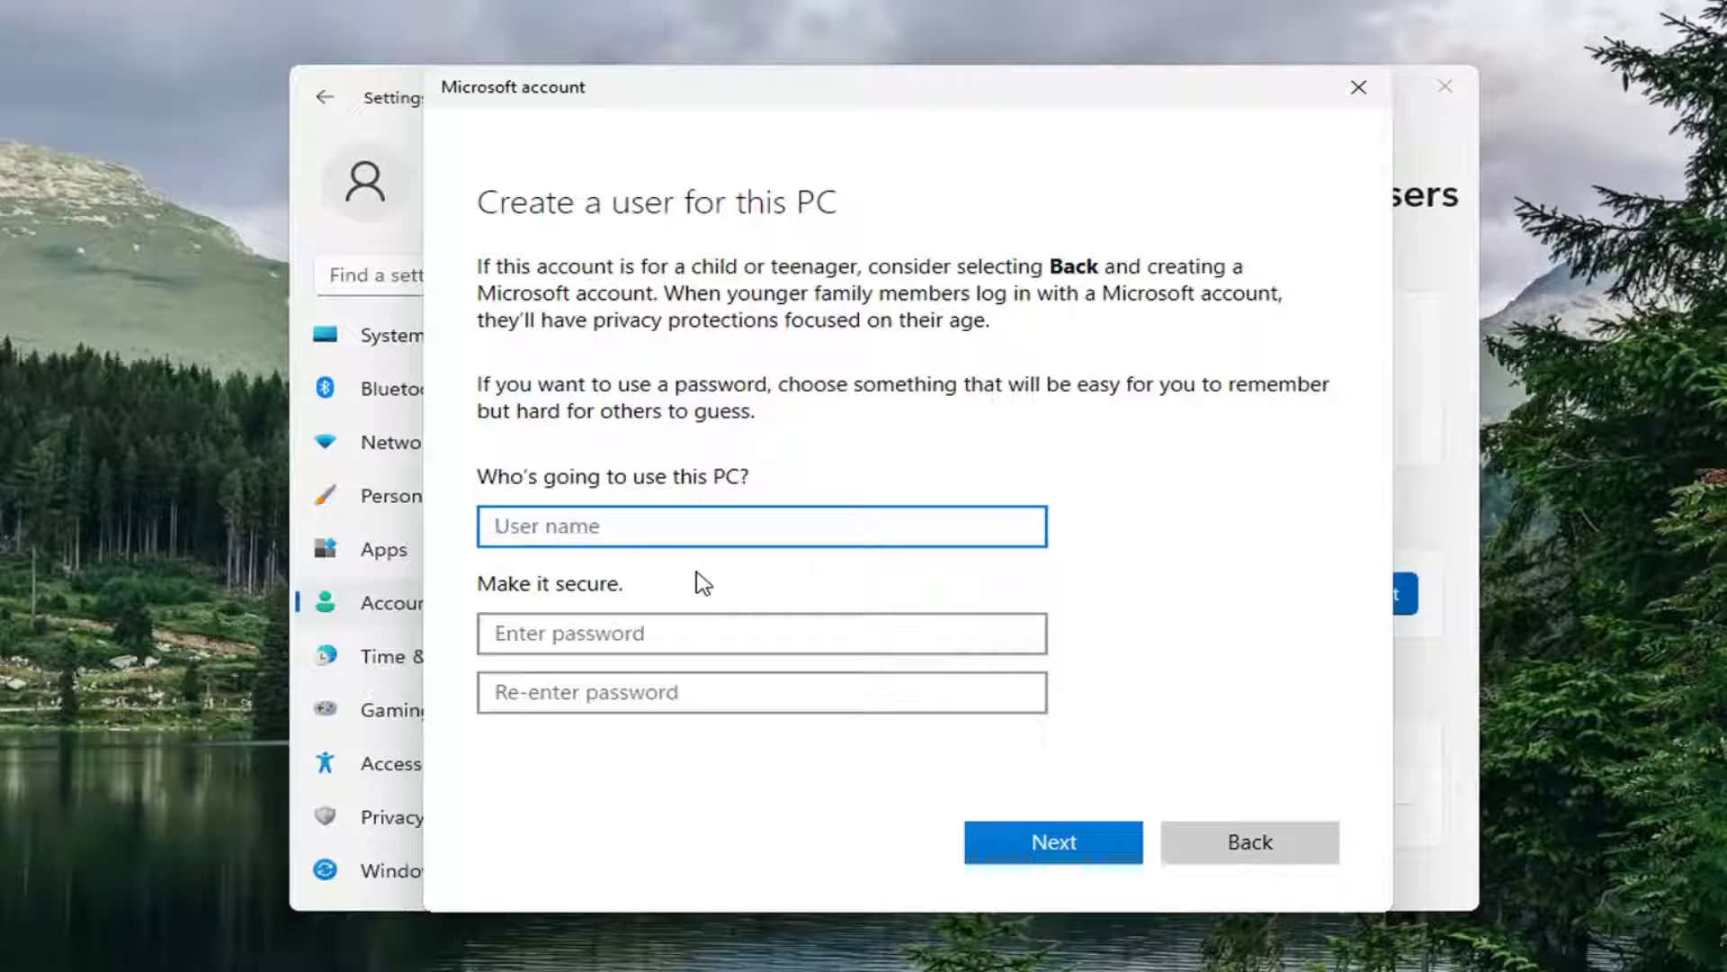
{"action": "type", "text": "Whatever"}
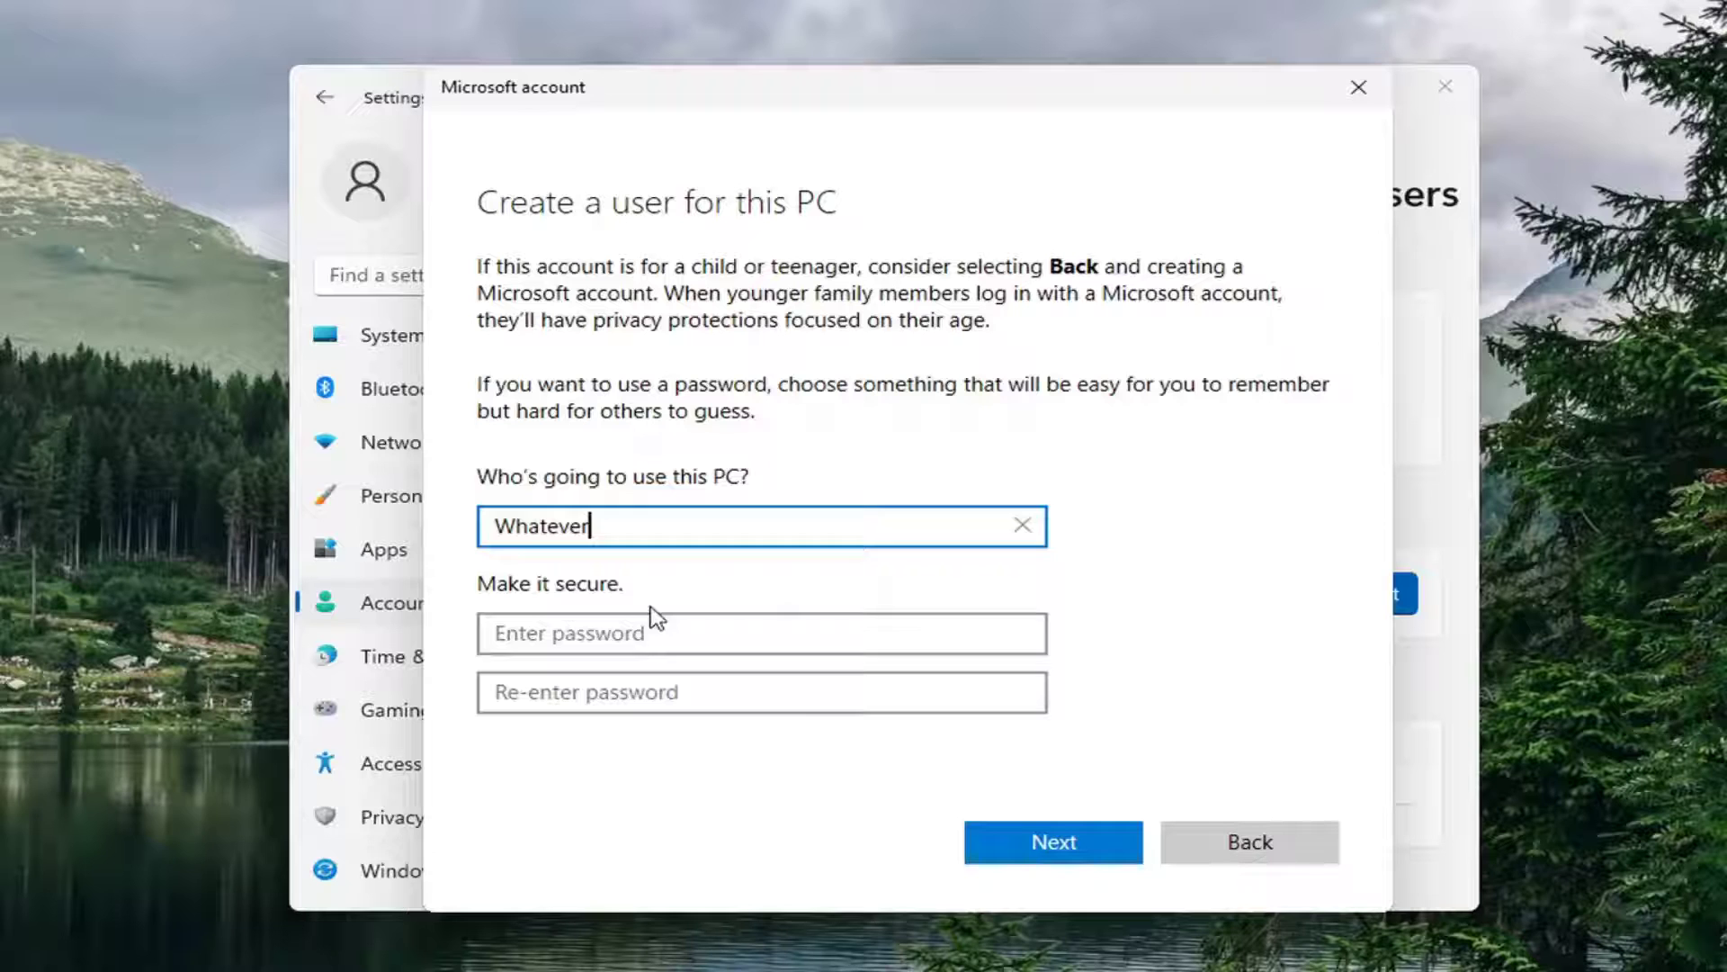
{"action": "left_click", "coordinate": [648, 628]}
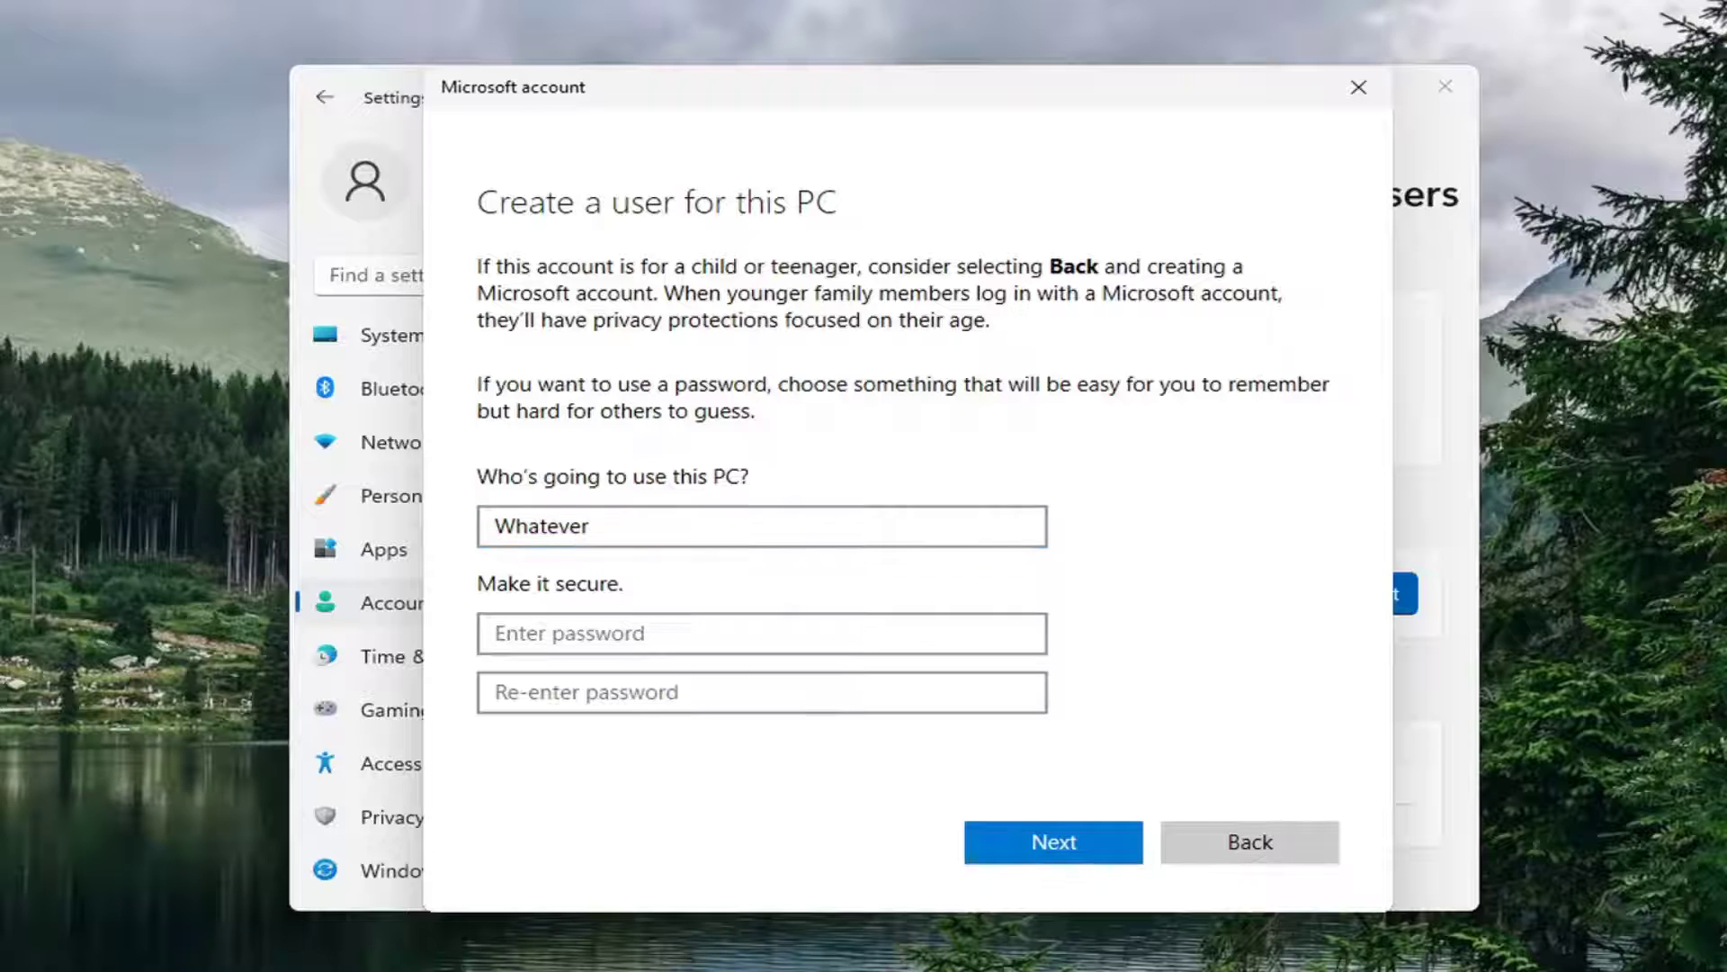
Confirm with Next so local account 'Whatever' appears under Other users.
{"action": "left_click", "coordinate": [1024, 843]}
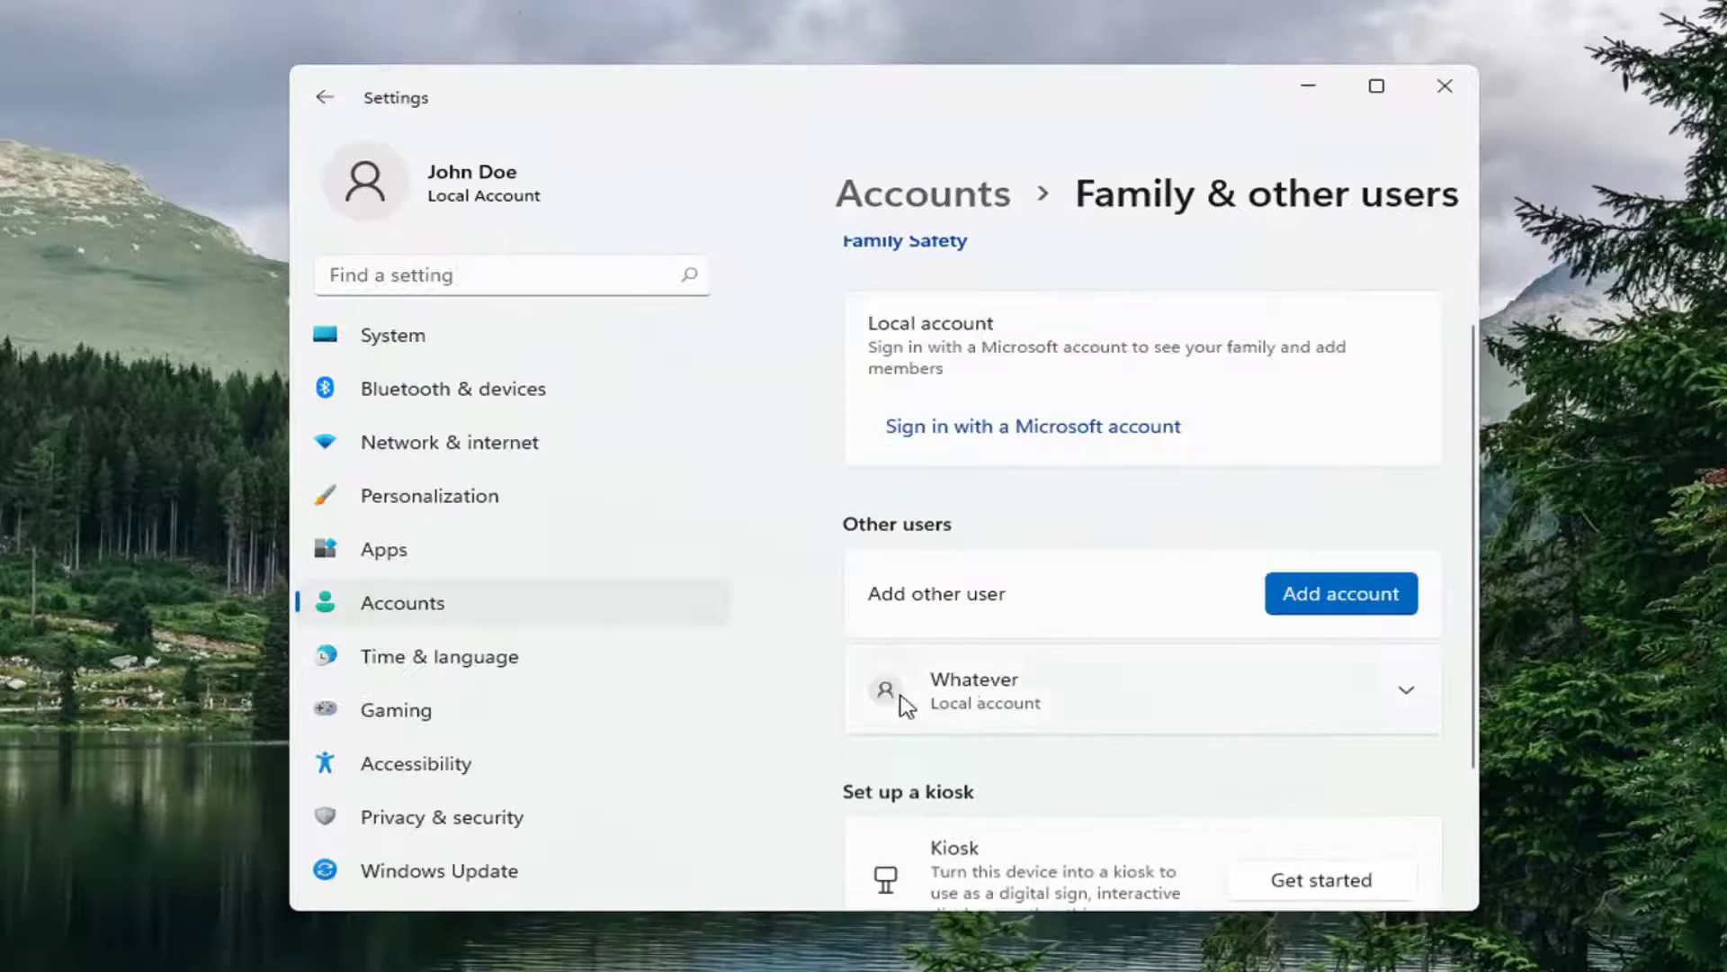